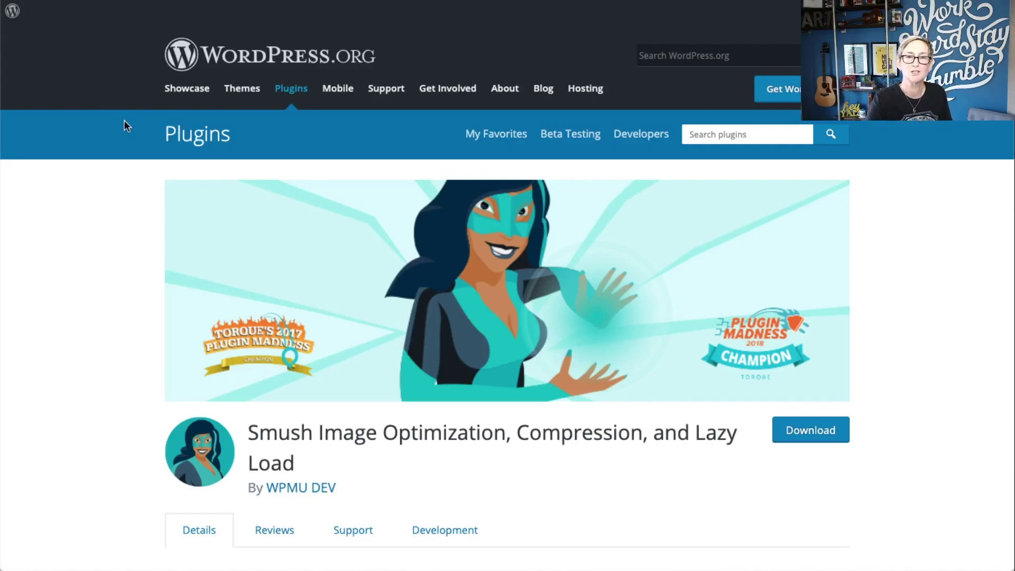
Step: Scroll down Smush's feature list and highlight the Bulk Smush feature line
scroll(86, 192, down, 5)
scroll(86, 192, down, 4)
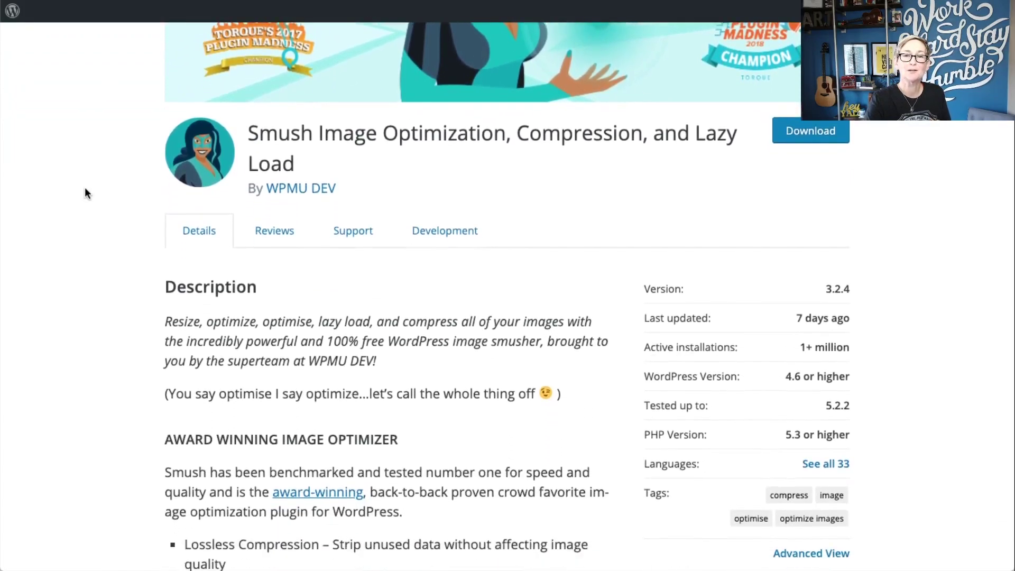
scroll(85, 187, down, 2)
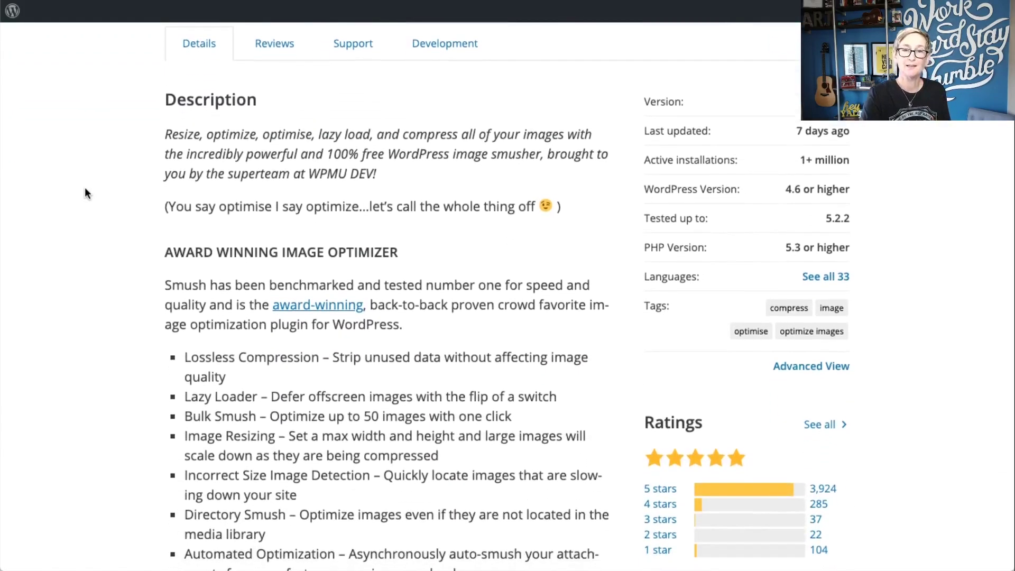
triple_click(430, 413)
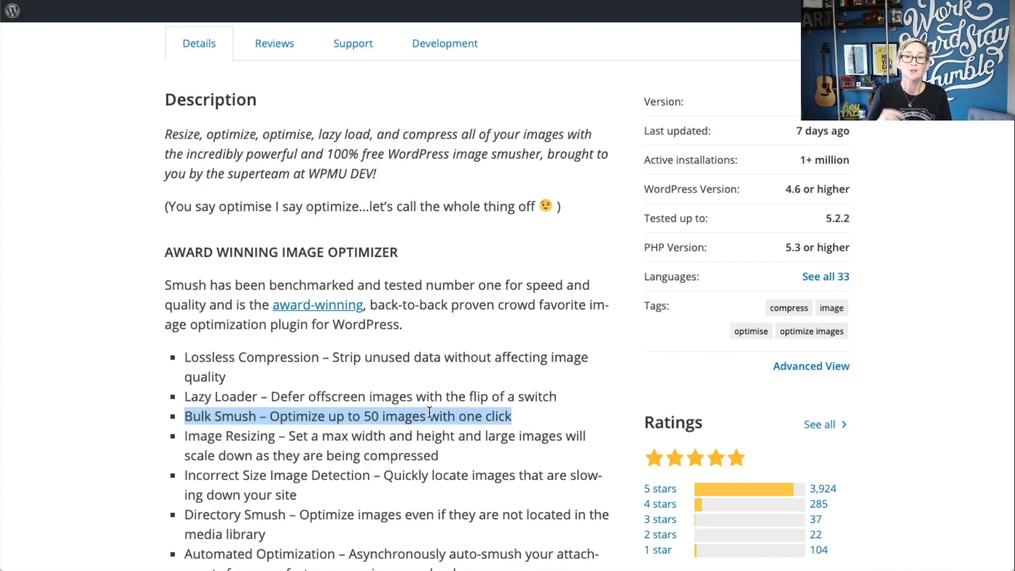
click(456, 496)
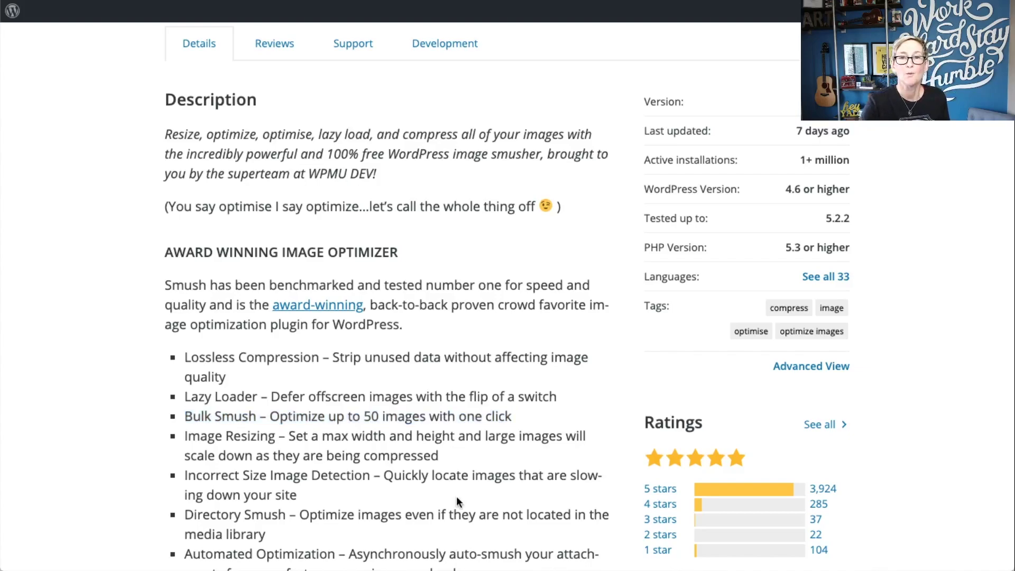
Step: Highlight Smush's 1+ million active installations, tested-up-to 5.2.2, and 7-days-ago last update
scroll(455, 449, up, 5)
scroll(455, 448, up, 1)
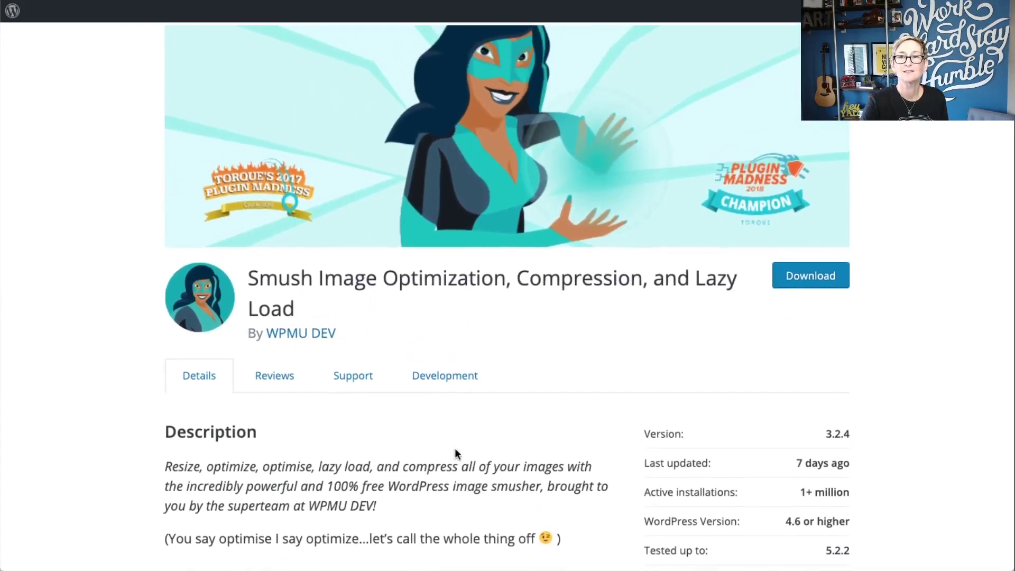
scroll(455, 449, down, 2)
triple_click(815, 418)
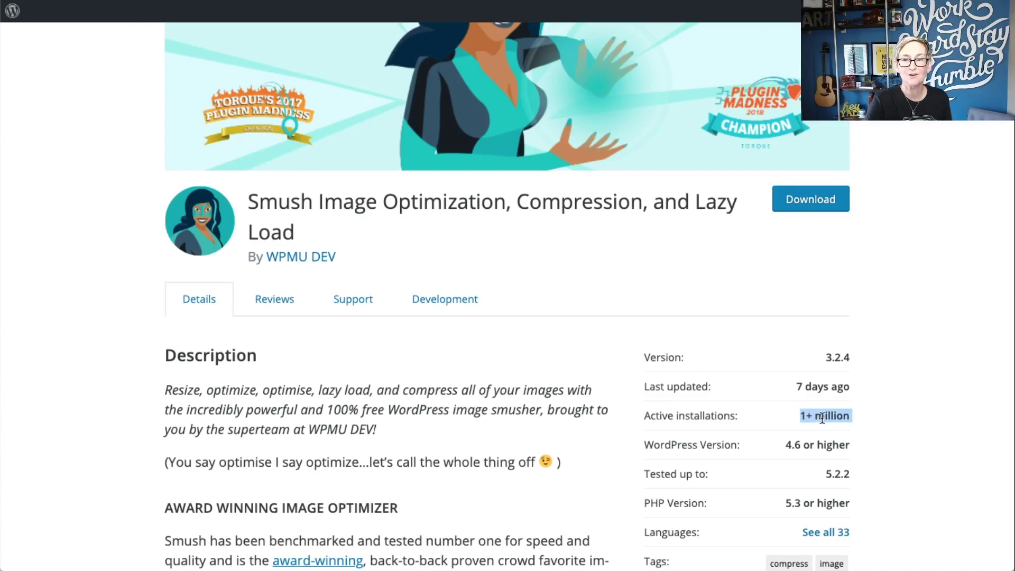
click(822, 418)
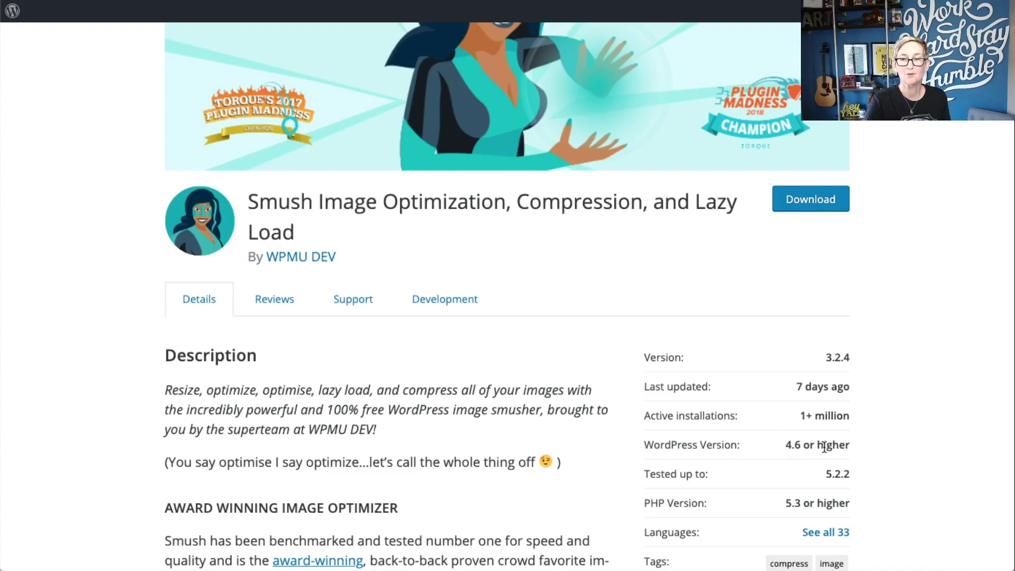
triple_click(831, 476)
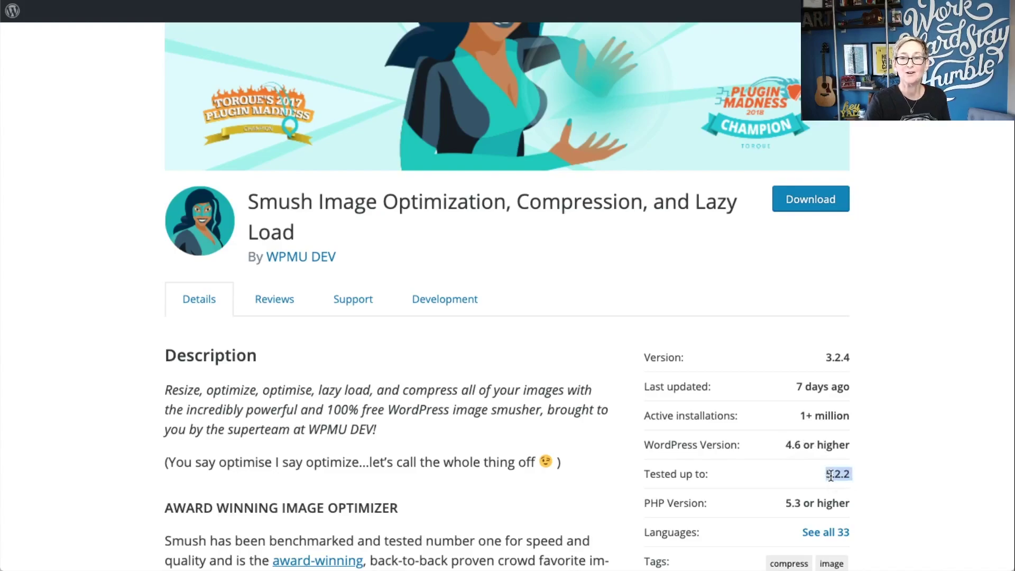
triple_click(820, 382)
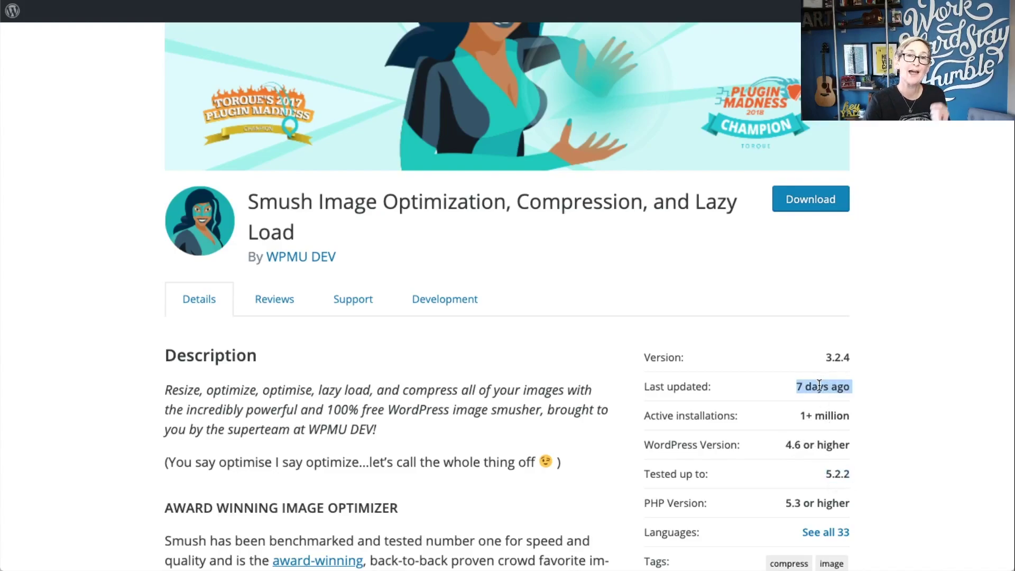
click(816, 390)
scroll(674, 373, down, 2)
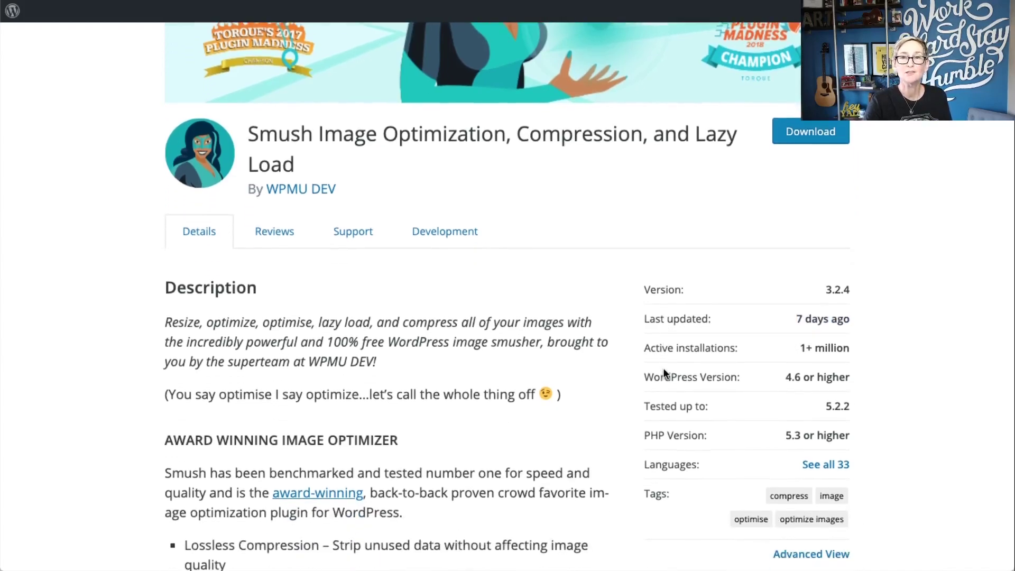
scroll(664, 371, up, 7)
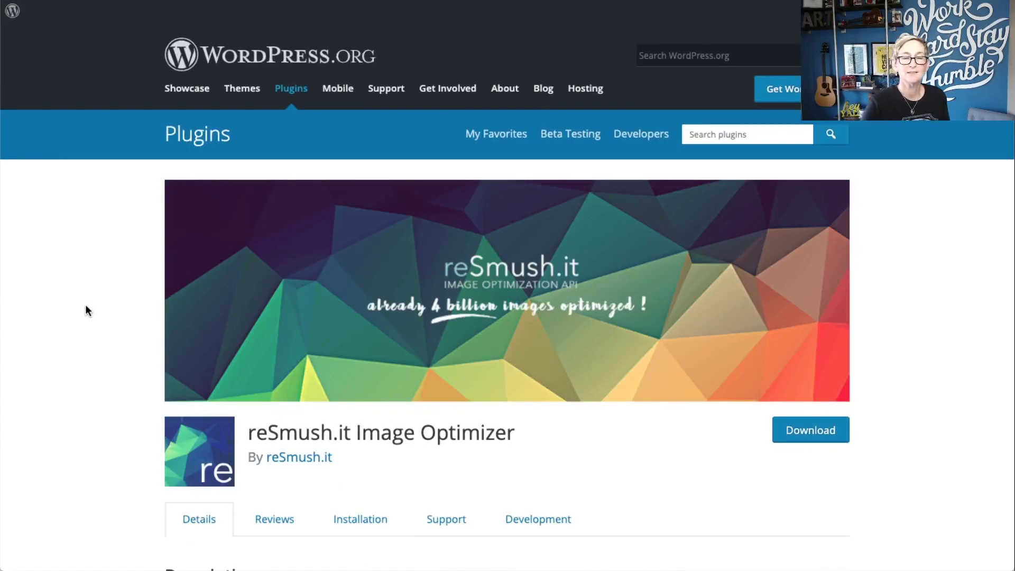
Step: Scroll through the reSmush.it plugin description, ratings and screenshots
scroll(86, 309, down, 5)
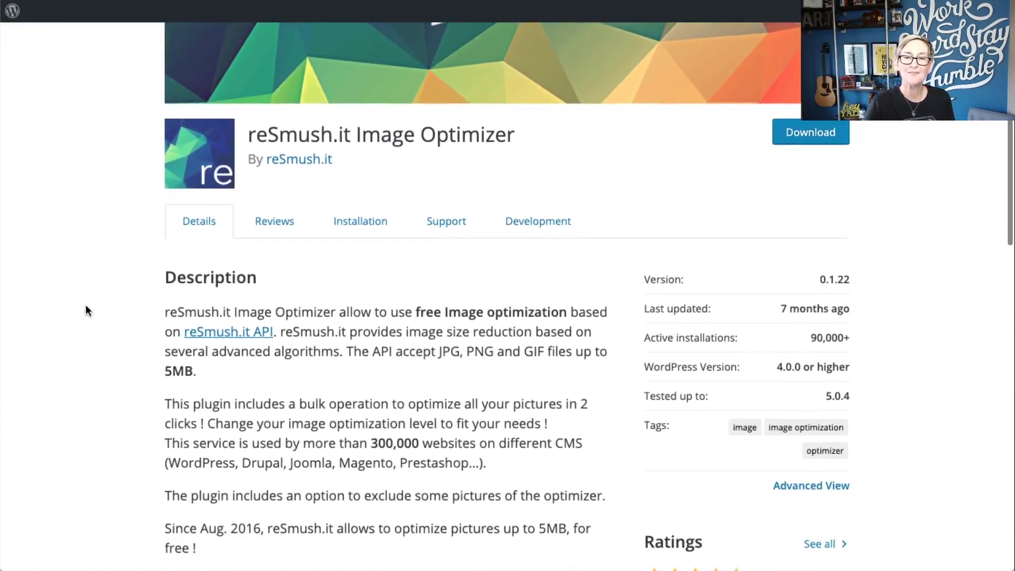
scroll(87, 311, down, 2)
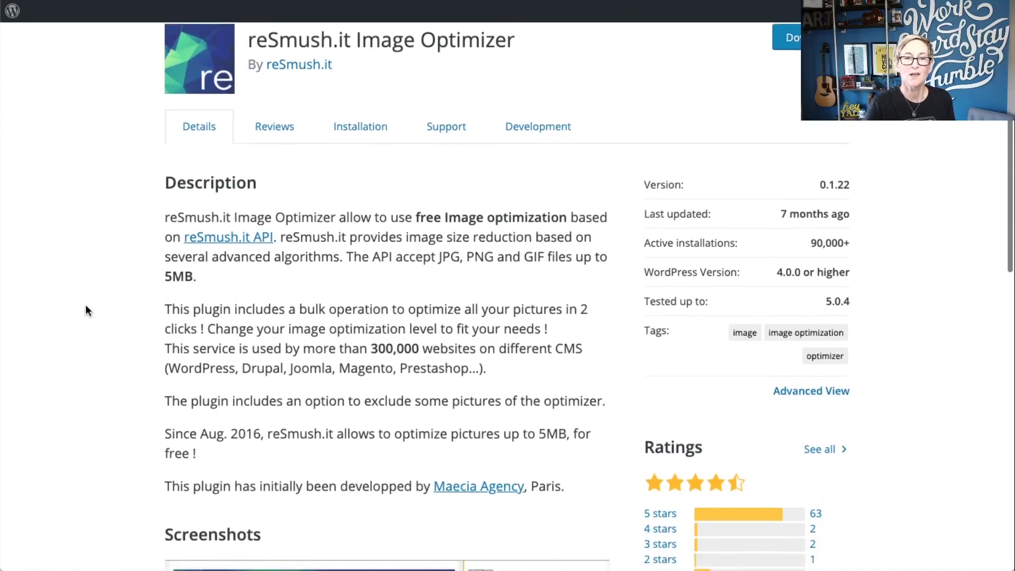
scroll(87, 311, down, 1)
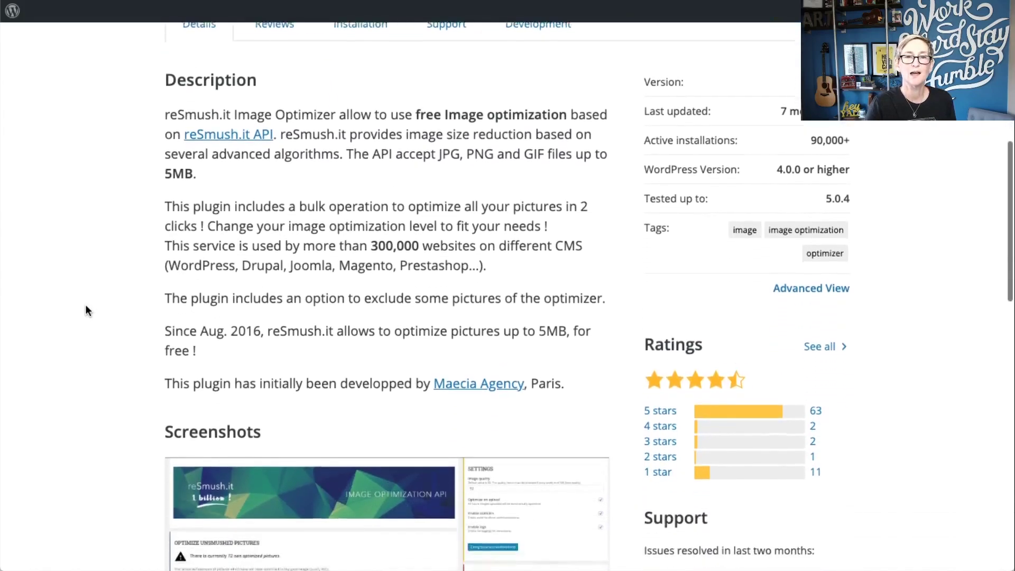
scroll(87, 310, down, 4)
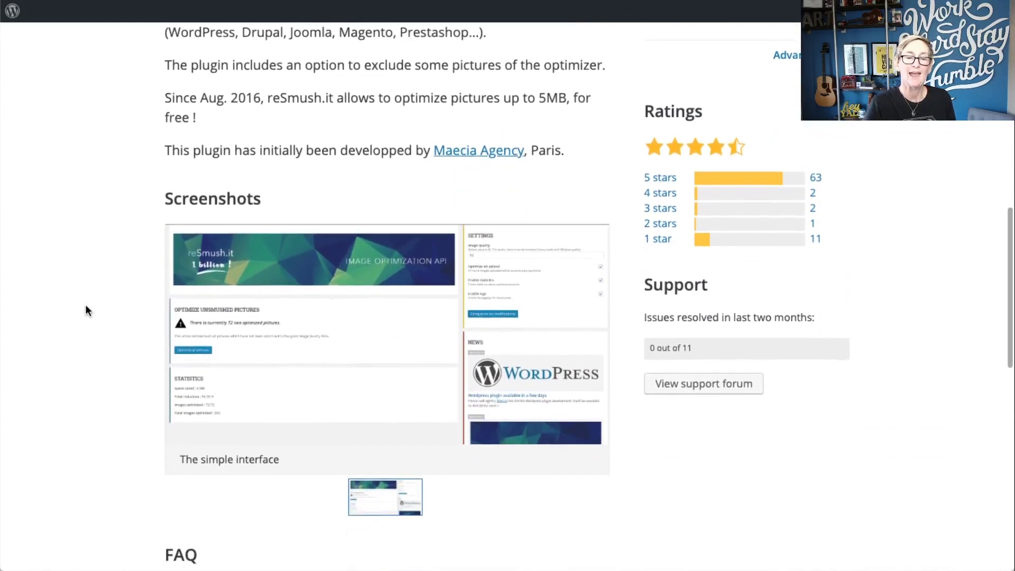
scroll(86, 311, up, 10)
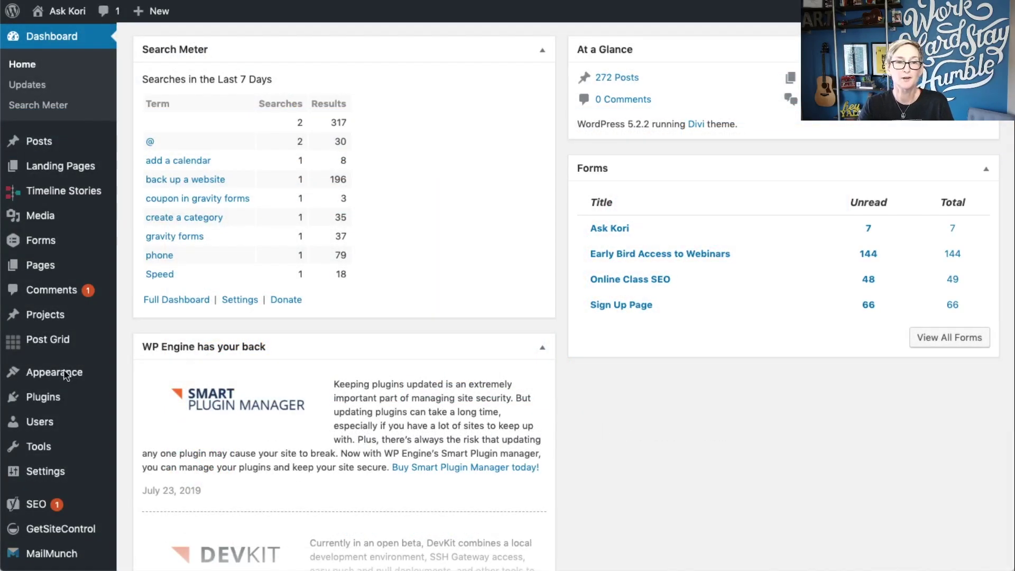
Step: Search Plugins > Add New for 'smush' and install Smush Image Optimization
mouse_move(62, 400)
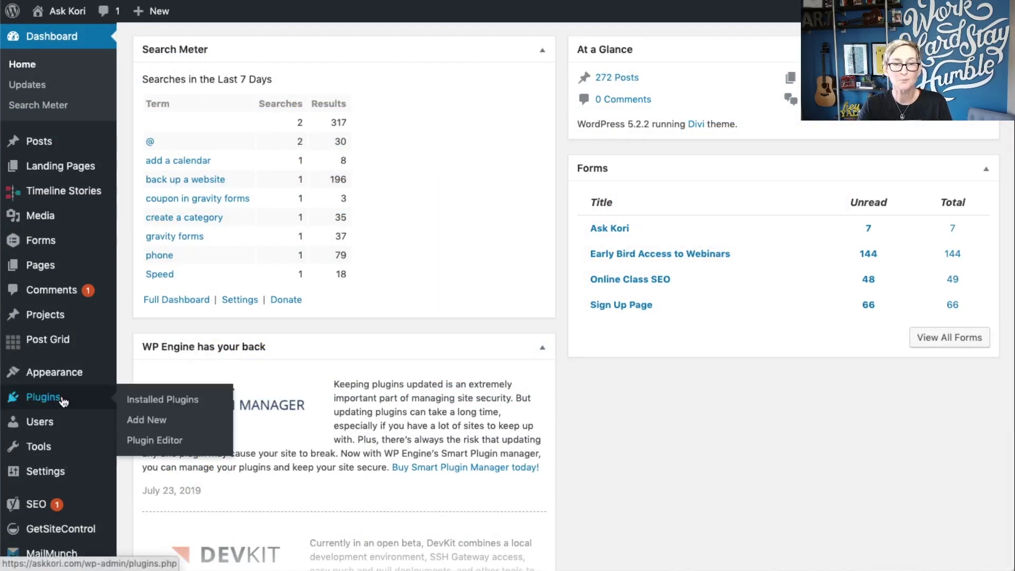
click(154, 424)
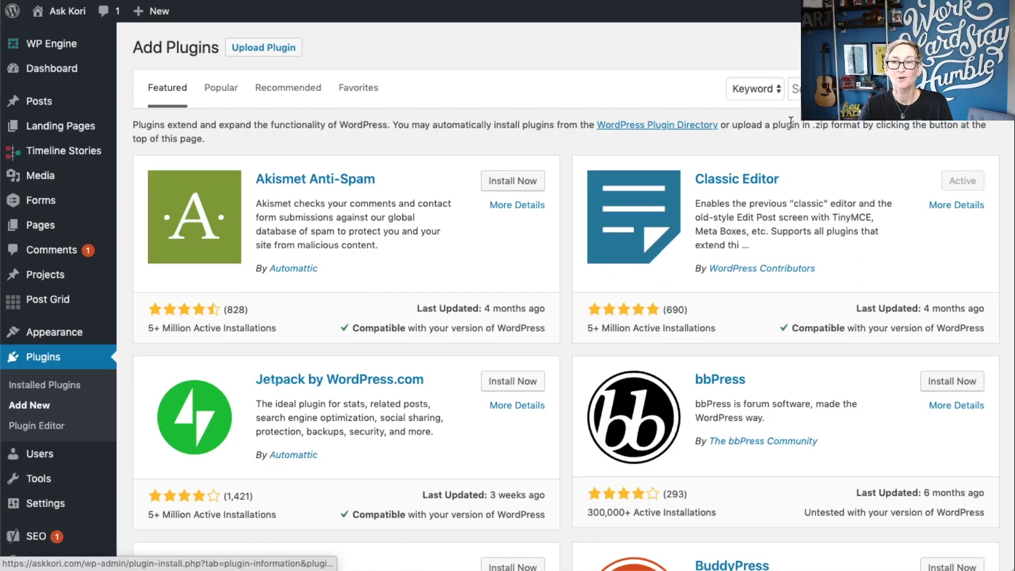
click(795, 89)
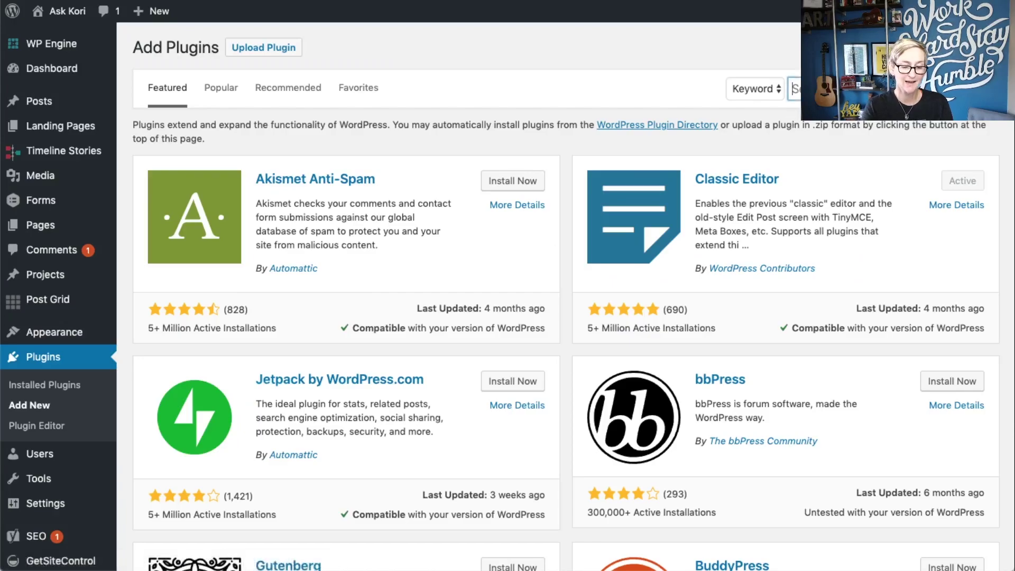
text(sm)
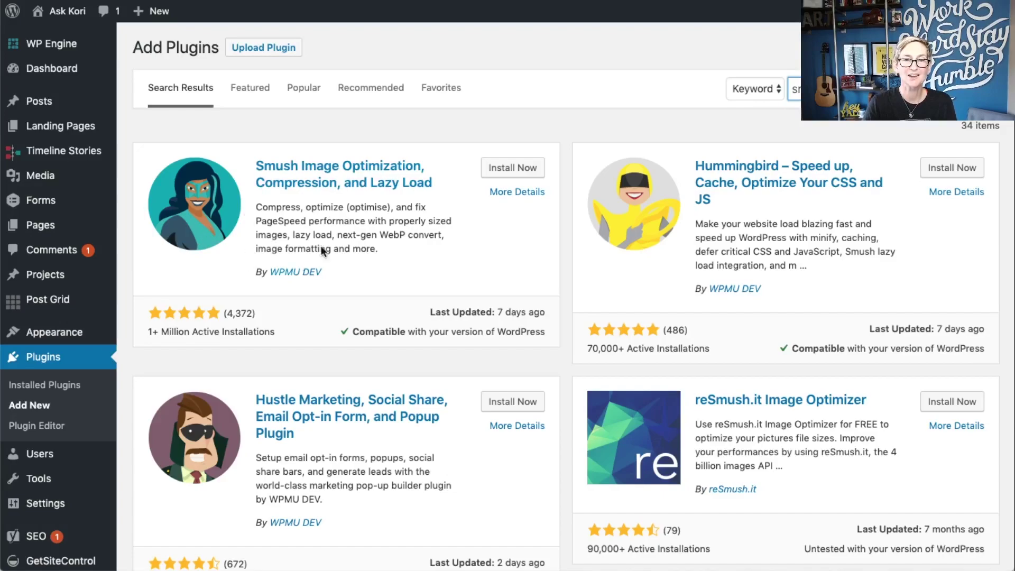
click(508, 173)
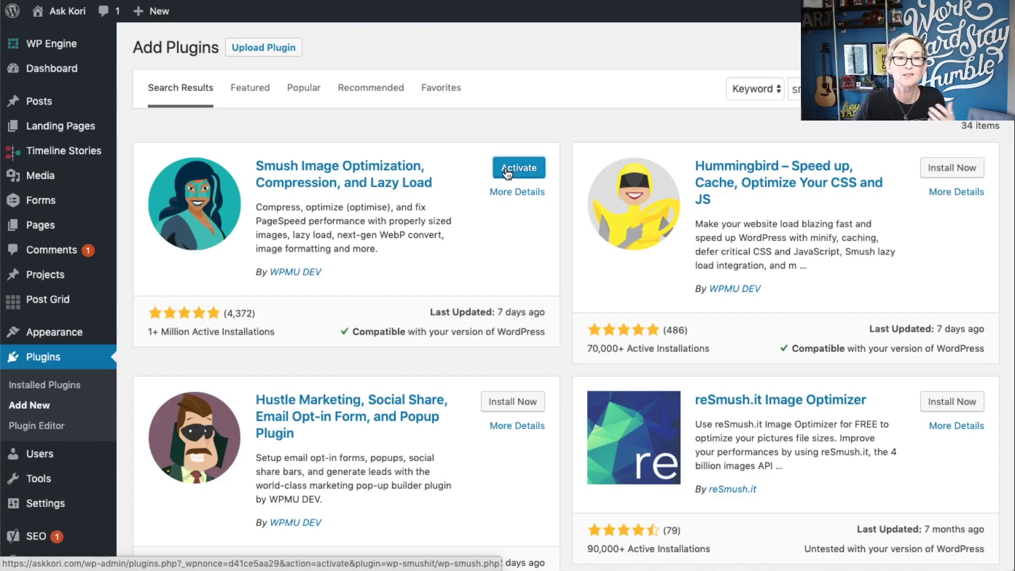
Step: Activate Smush and open its Dashboard from the Smush sidebar menu
click(510, 172)
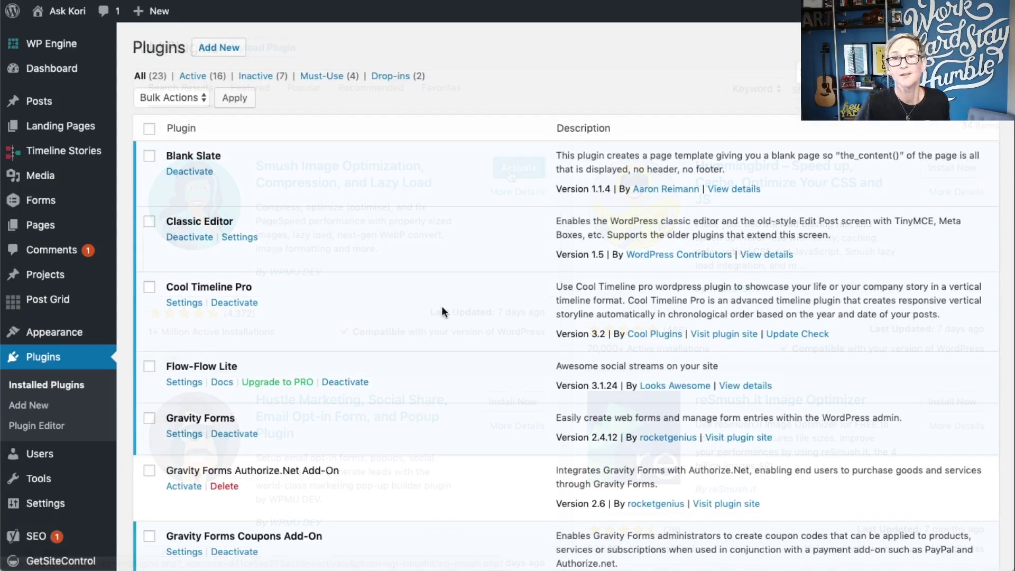
scroll(442, 309, down, 10)
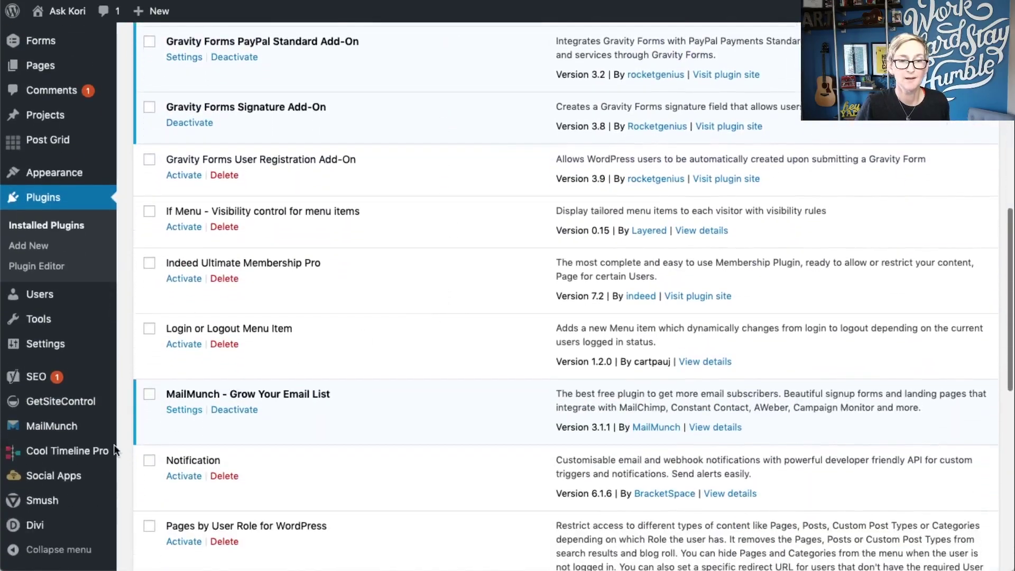
mouse_move(31, 505)
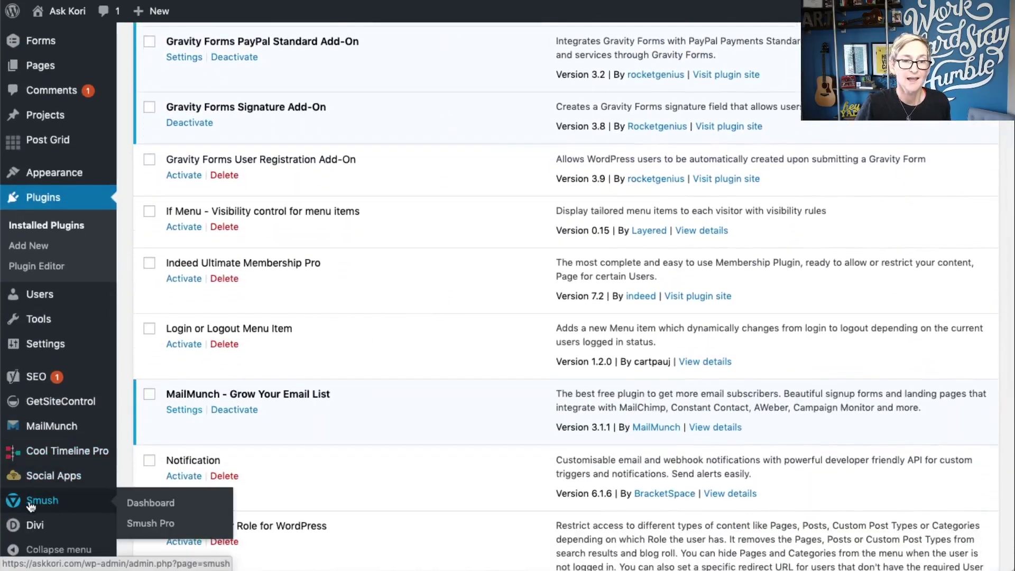
click(61, 507)
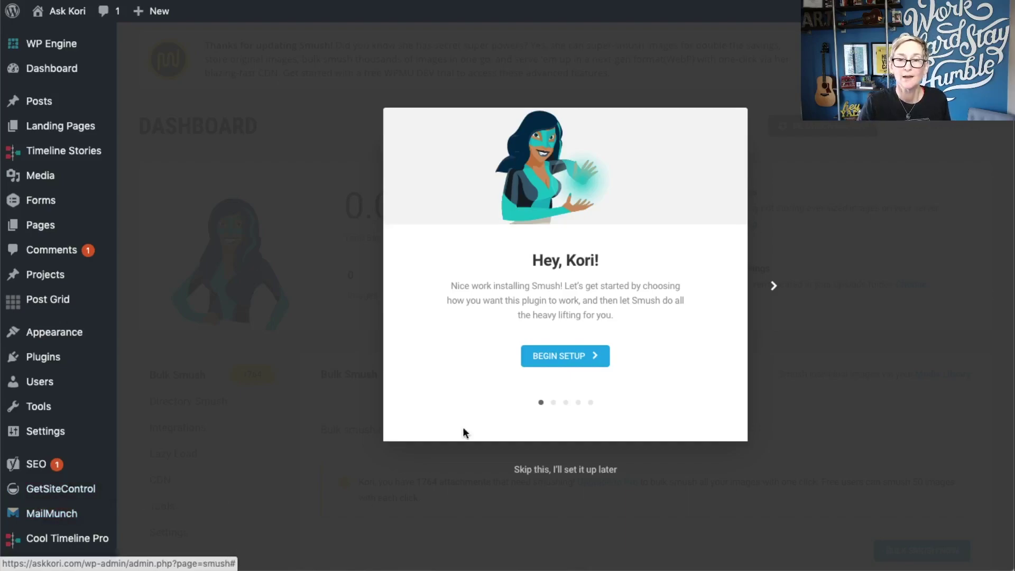
Step: Run the Smush wizard keeping automatic compression, EXIF stripping, lazy load and usage tracking on
click(565, 361)
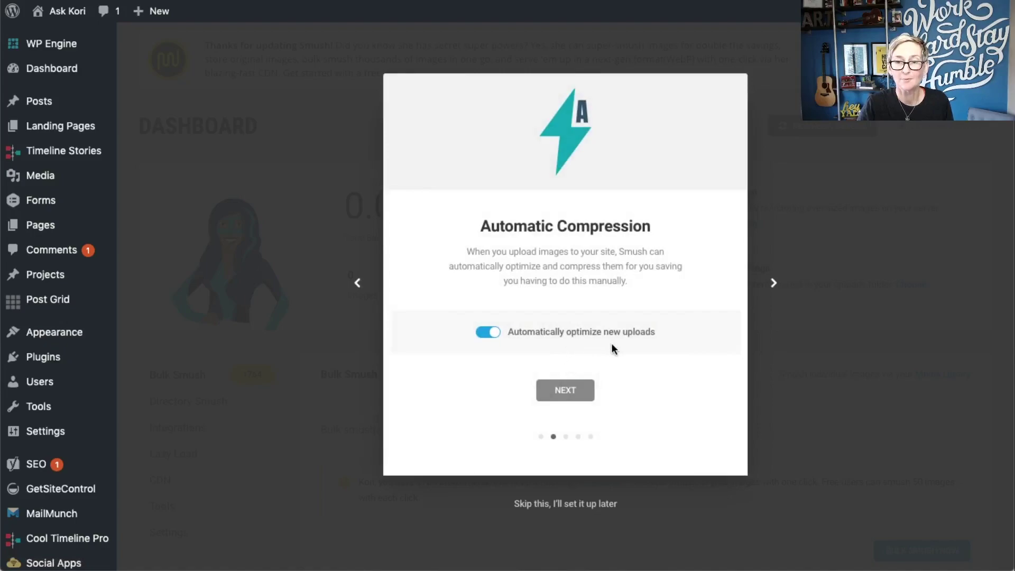
click(566, 398)
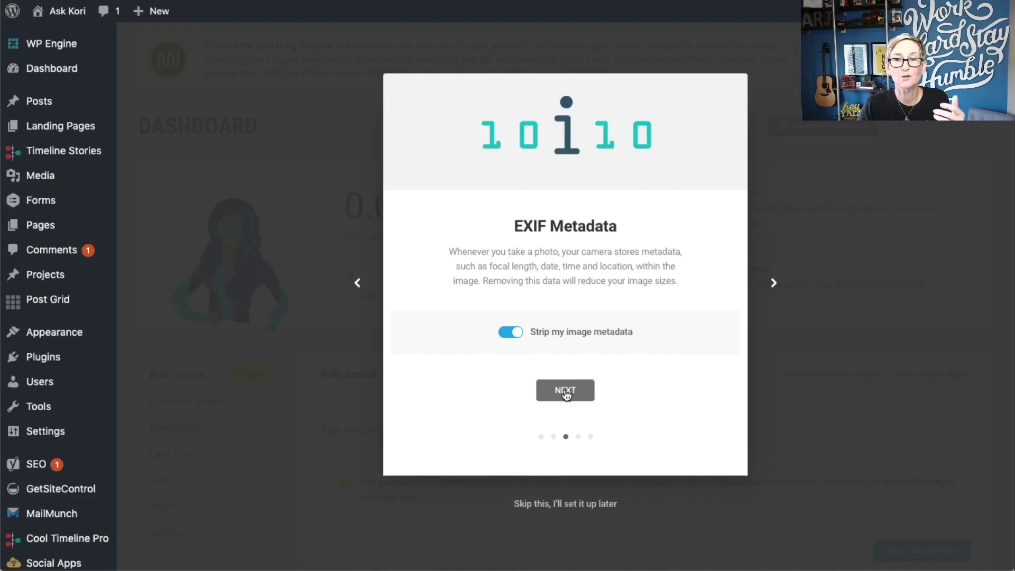
click(566, 393)
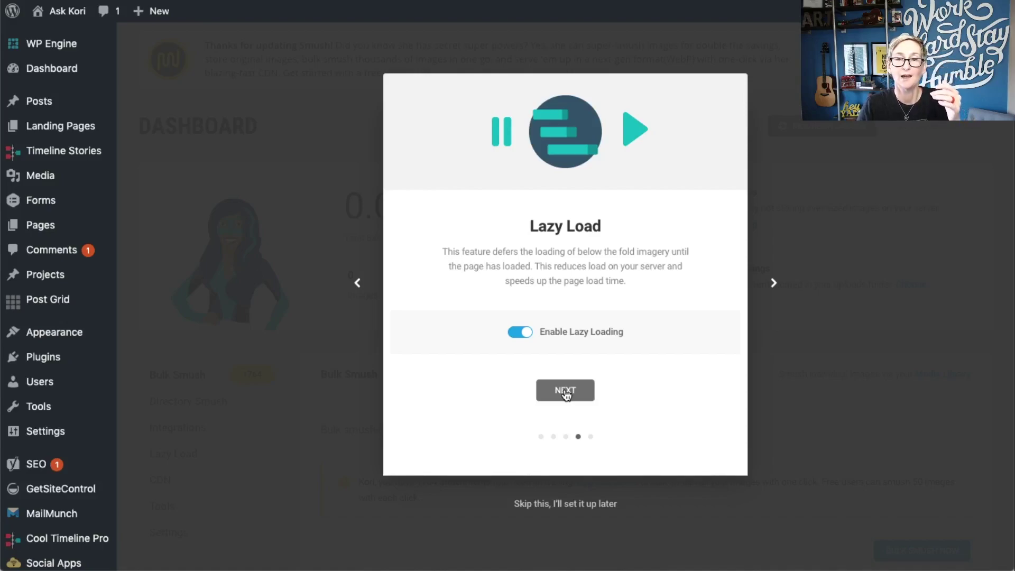
click(566, 392)
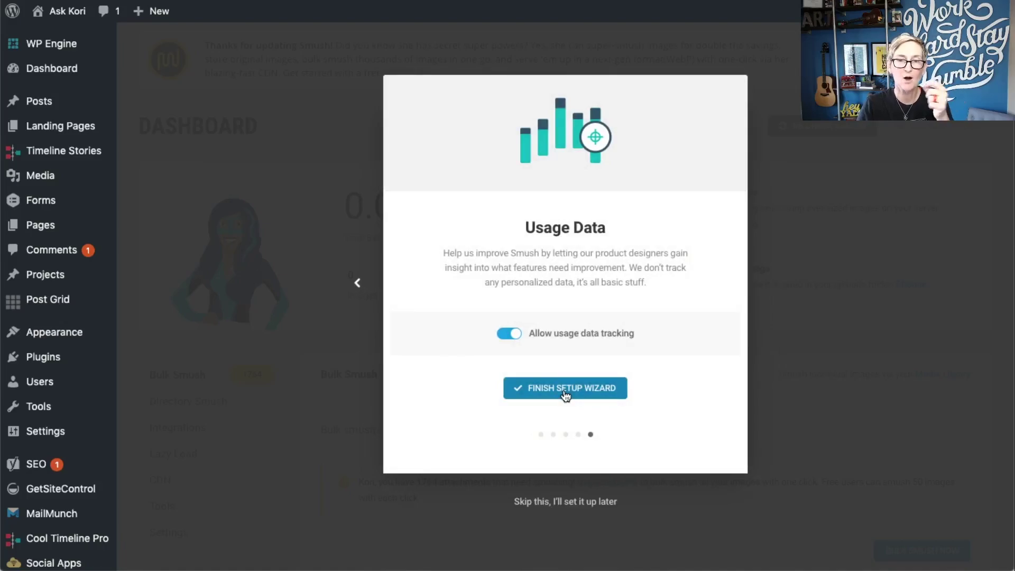
click(566, 392)
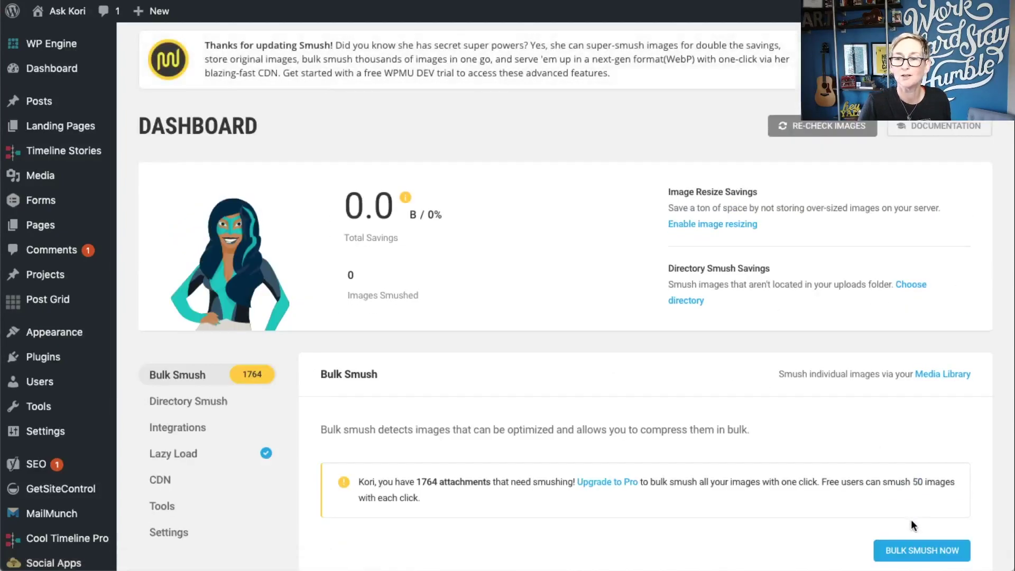
Step: Start Bulk Smush Now and let the free 50-image batch compress
scroll(912, 519, down, 1)
click(917, 508)
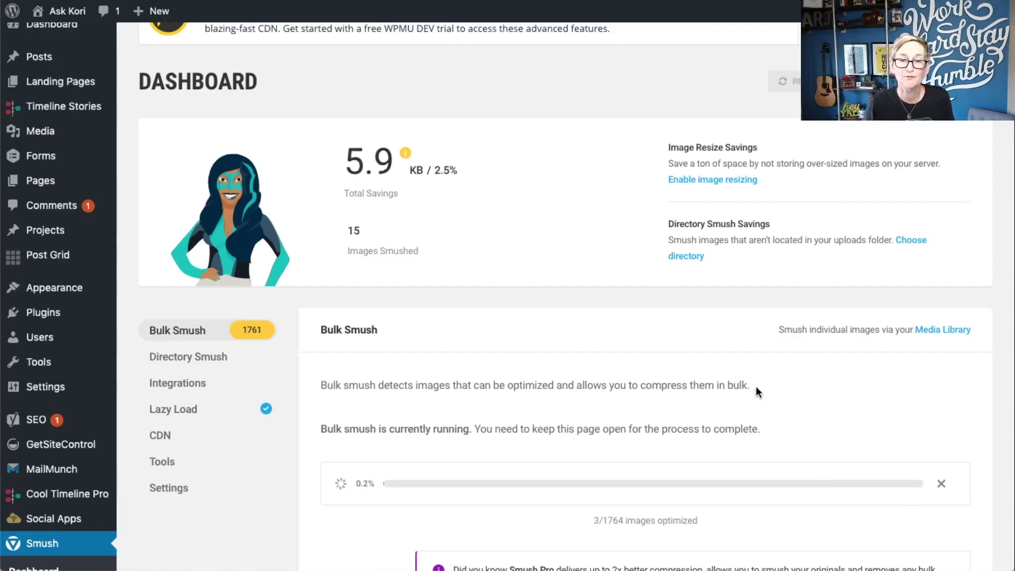
scroll(757, 392, down, 3)
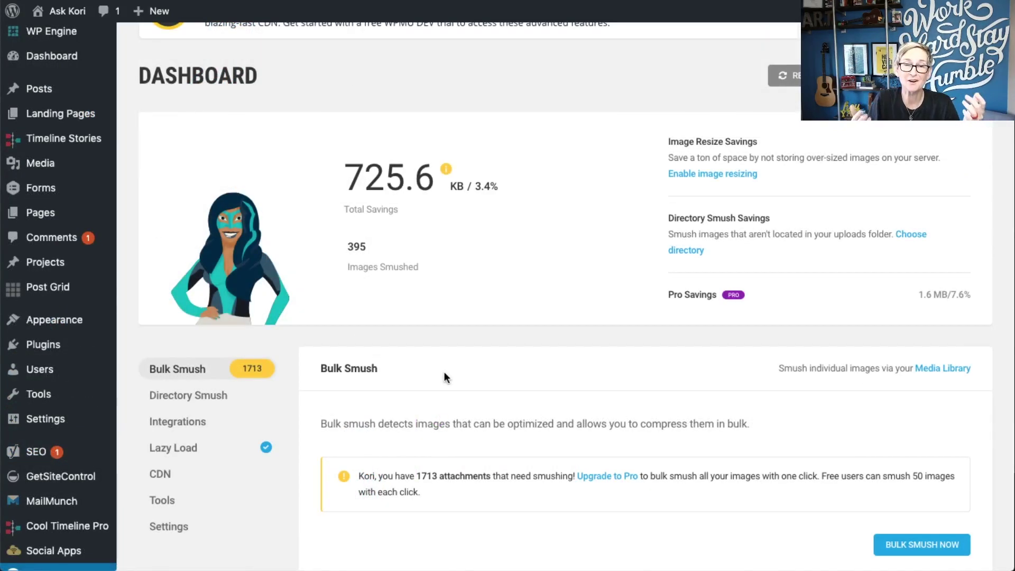
scroll(444, 372, down, 3)
scroll(444, 377, down, 1)
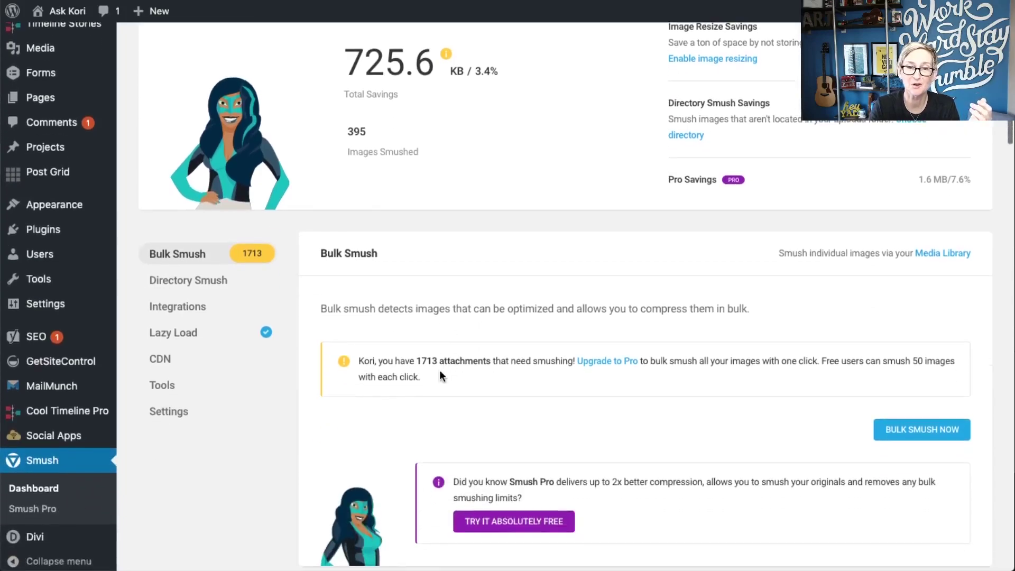
Step: Highlight the 1713 attachments still needing compression and the 725.6 KB total savings
drag(416, 360, 438, 360)
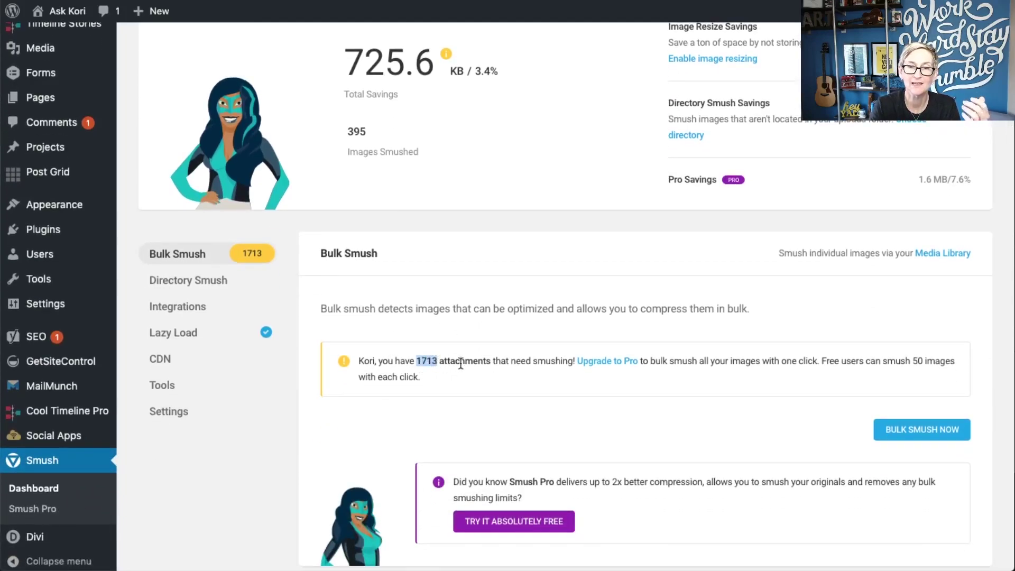
click(460, 363)
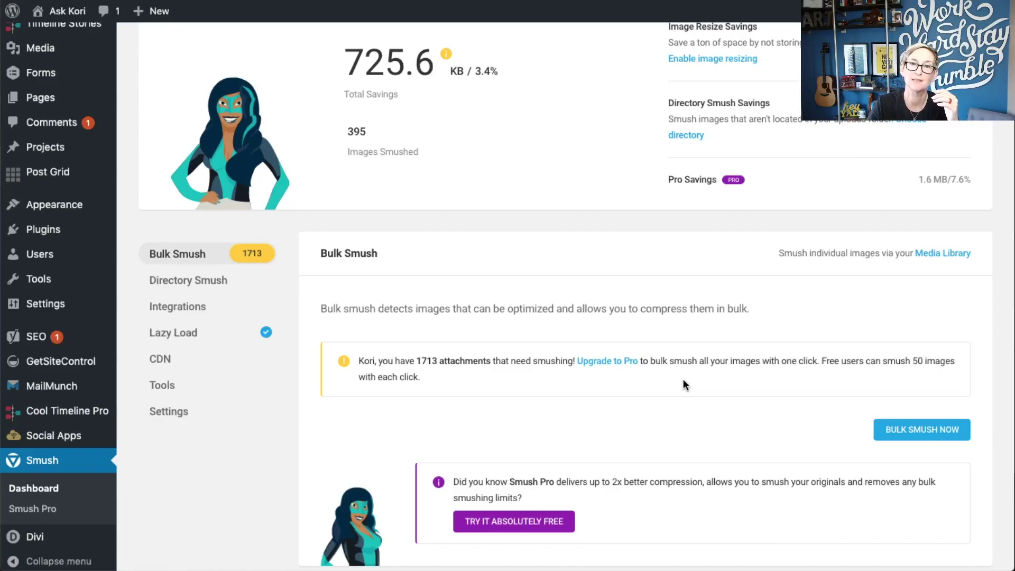
drag(346, 56, 426, 58)
click(427, 58)
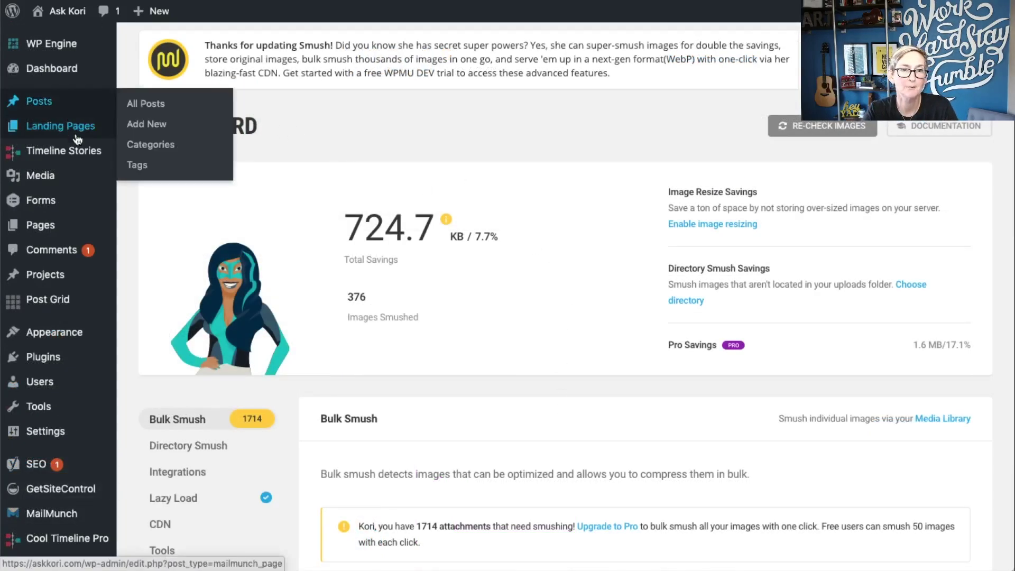
Step: Upload IMG_8550.jpg via Media > Add New, then go to the Media Library
mouse_move(82, 183)
click(149, 204)
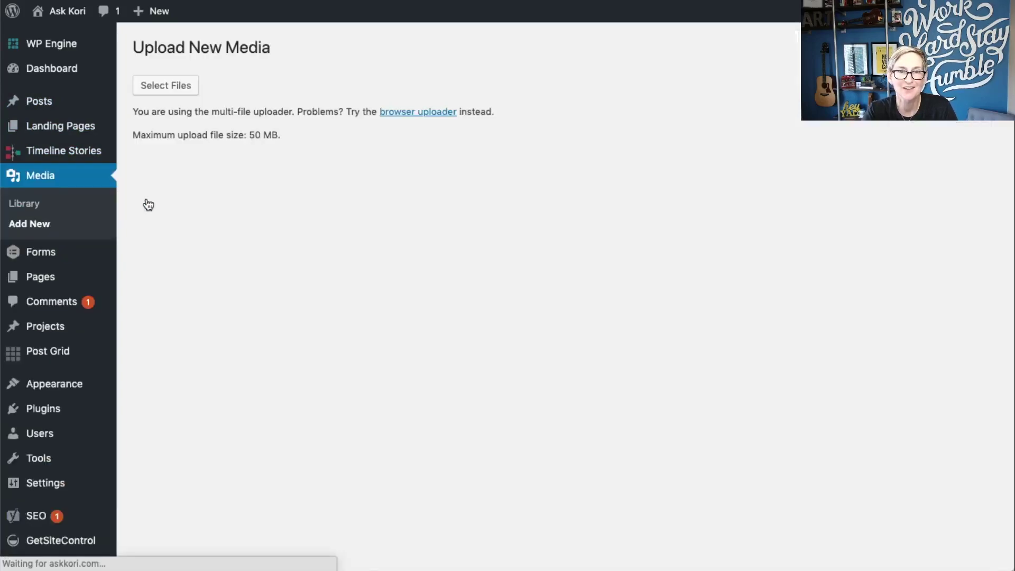
click(560, 188)
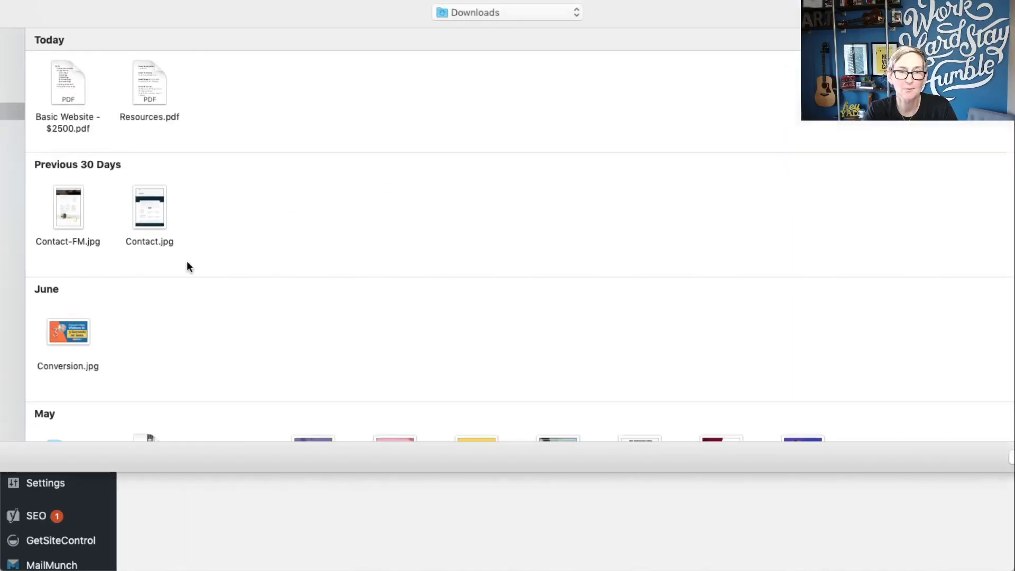
scroll(186, 262, down, 15)
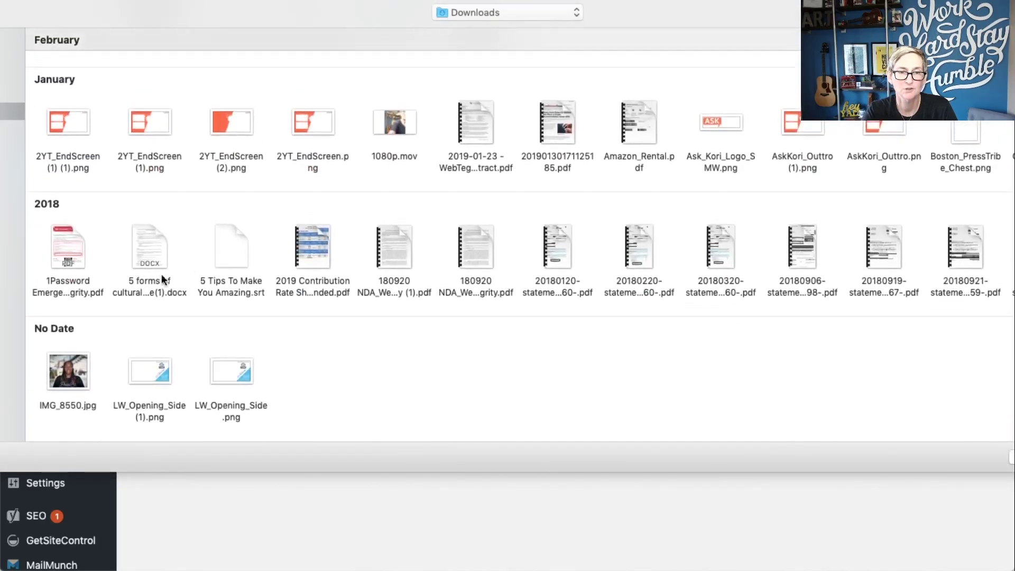
double_click(68, 370)
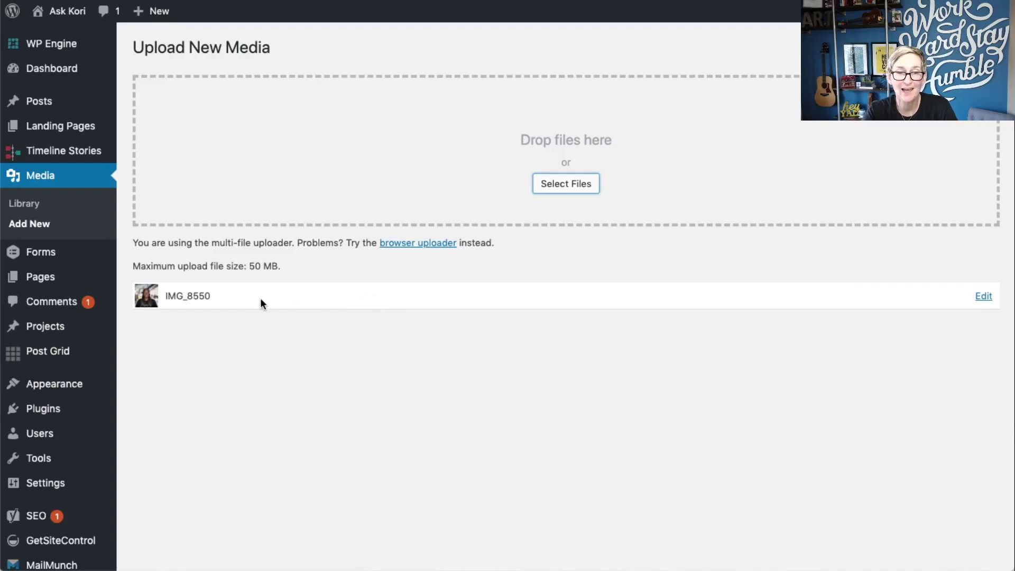
click(65, 213)
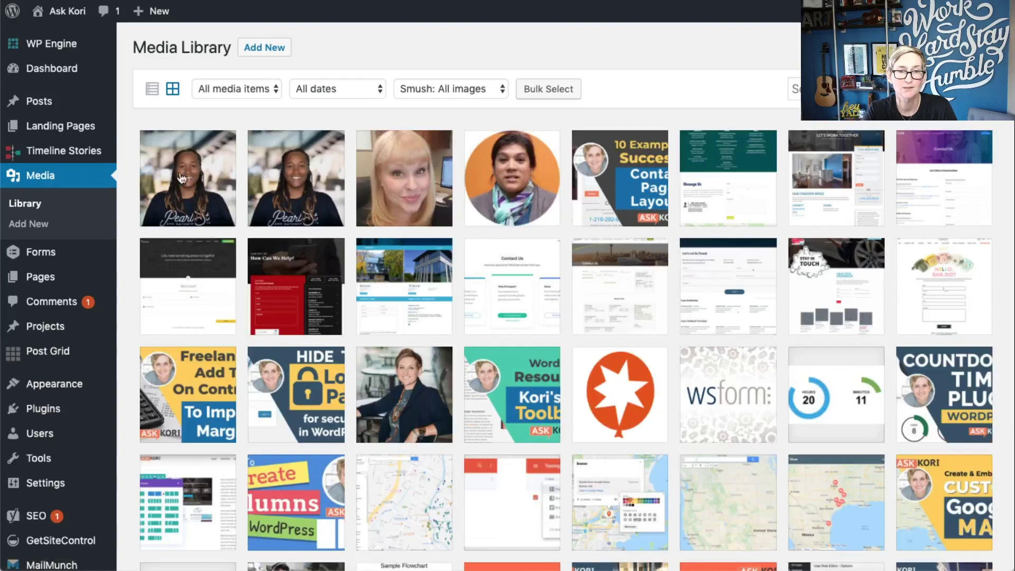
Step: Check the new upload's details, then Smush the red-hoodie man photo individually
click(175, 182)
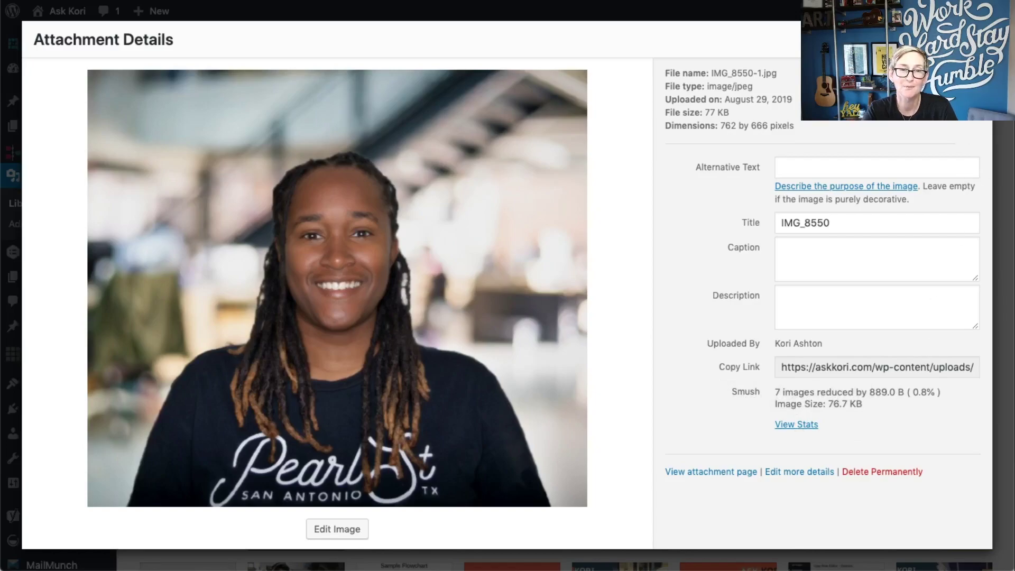
key(Escape)
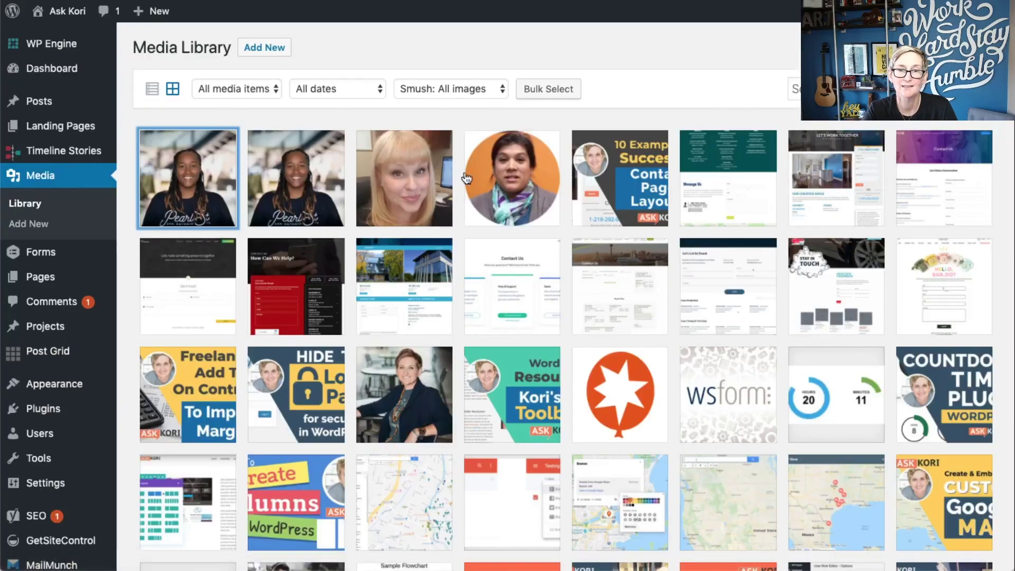
scroll(328, 384, down, 8)
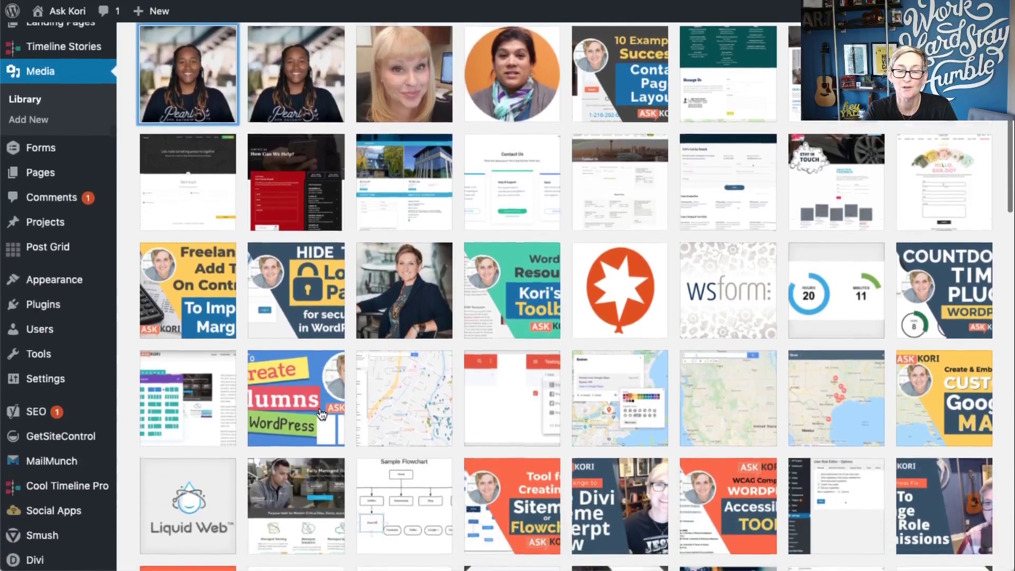
scroll(321, 415, down, 7)
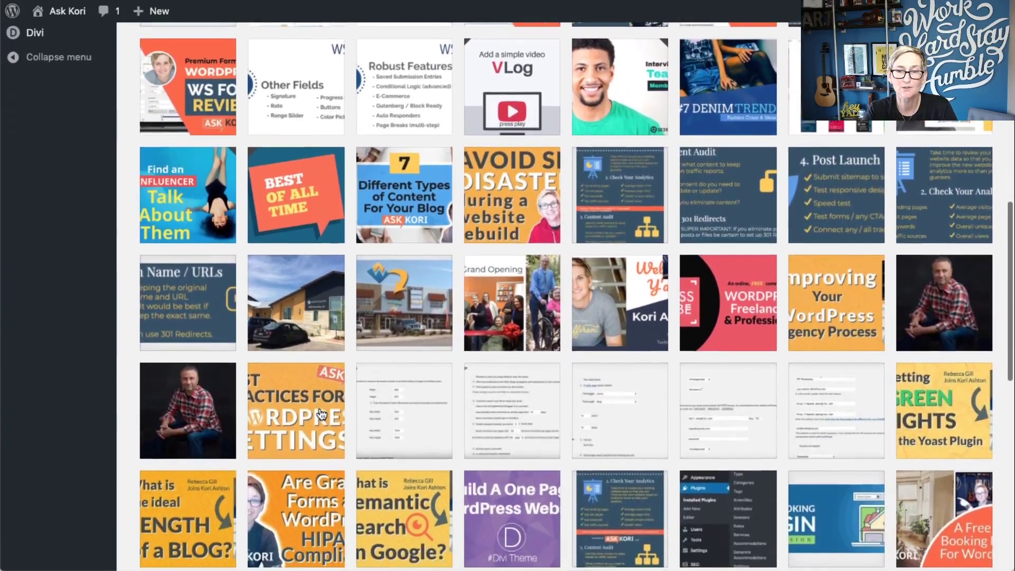
scroll(321, 415, down, 6)
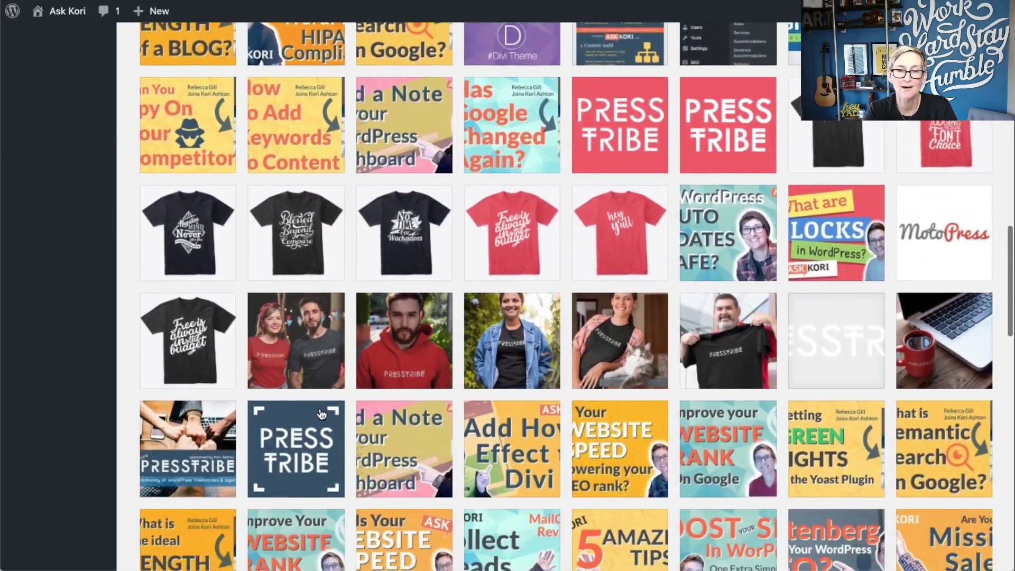
click(412, 367)
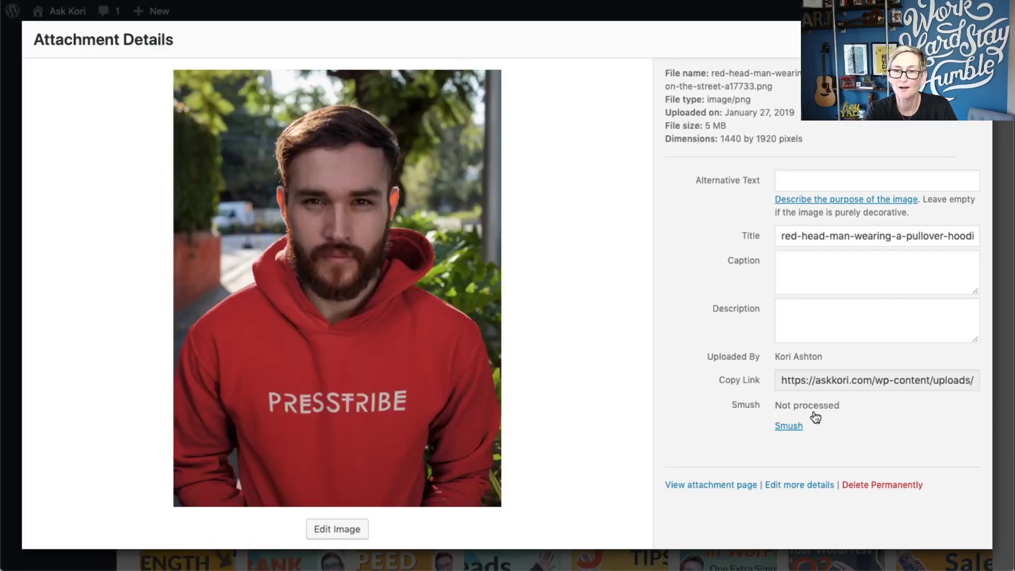
click(790, 427)
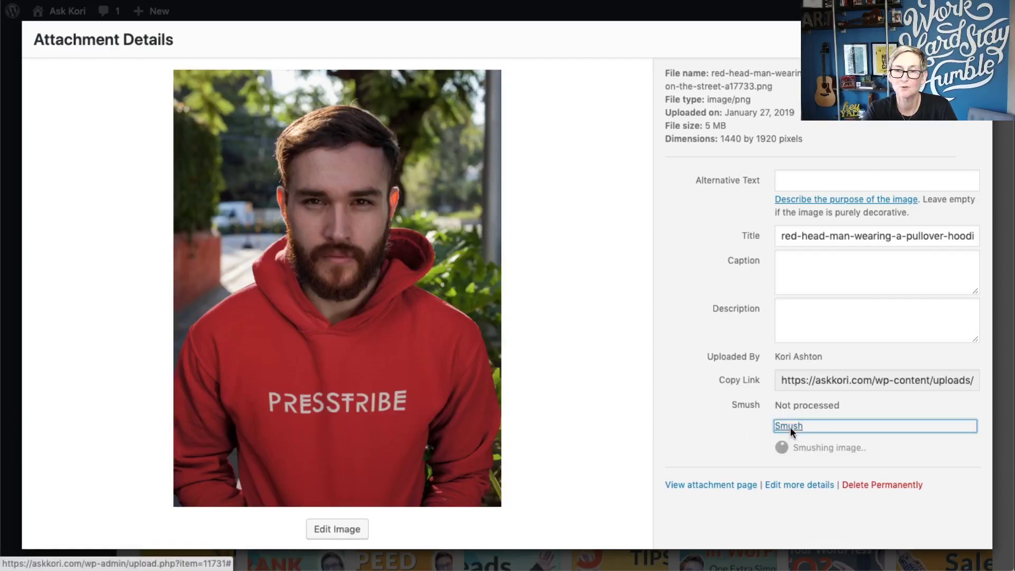